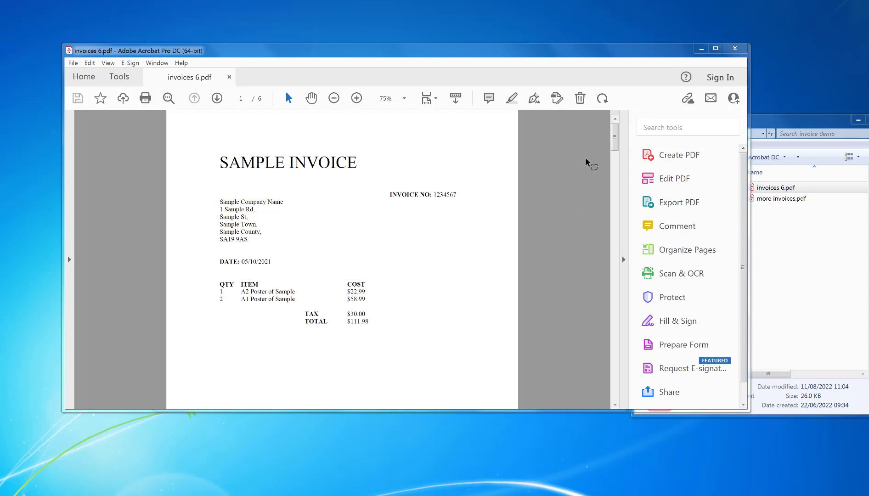
Highlight invoice number 1234567, the address block, the date and the $111.98 total, then save the PDF
left_click_drag(615, 146, 391, 224)
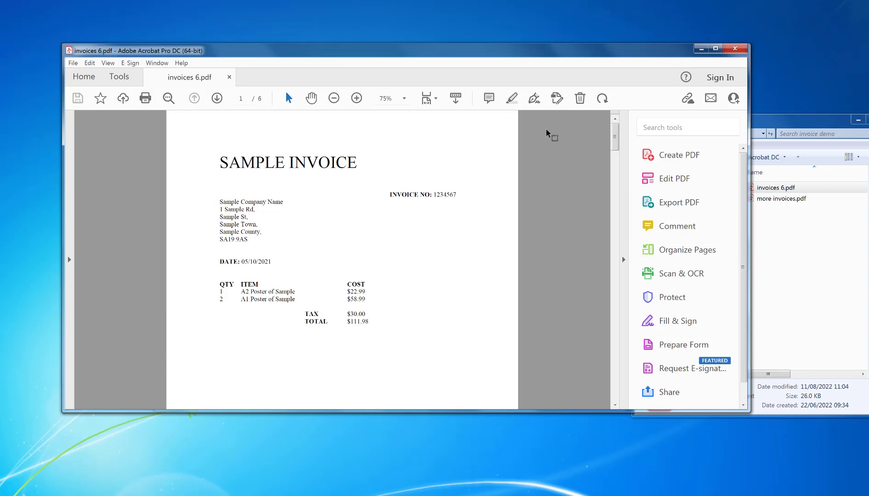
left_click(511, 98)
left_click_drag(432, 194, 456, 196)
left_click_drag(220, 202, 272, 261)
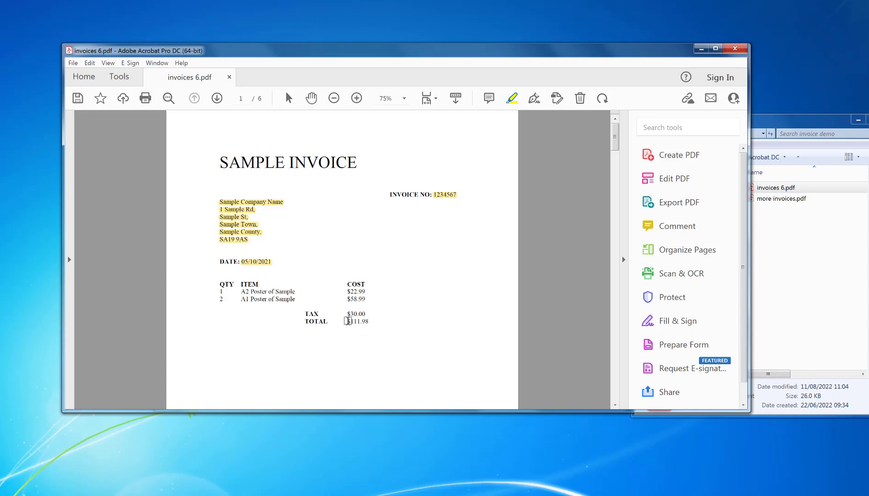
left_click_drag(348, 321, 370, 328)
left_click(77, 64)
left_click(101, 141)
Load invoices 6.pdf as the source file in PDF Data Extractor
mouse_move(225, 492)
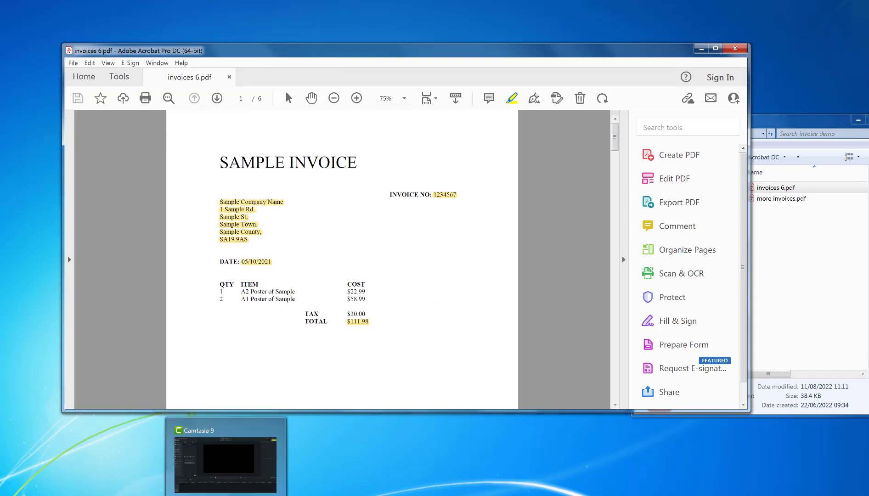
left_click(215, 460)
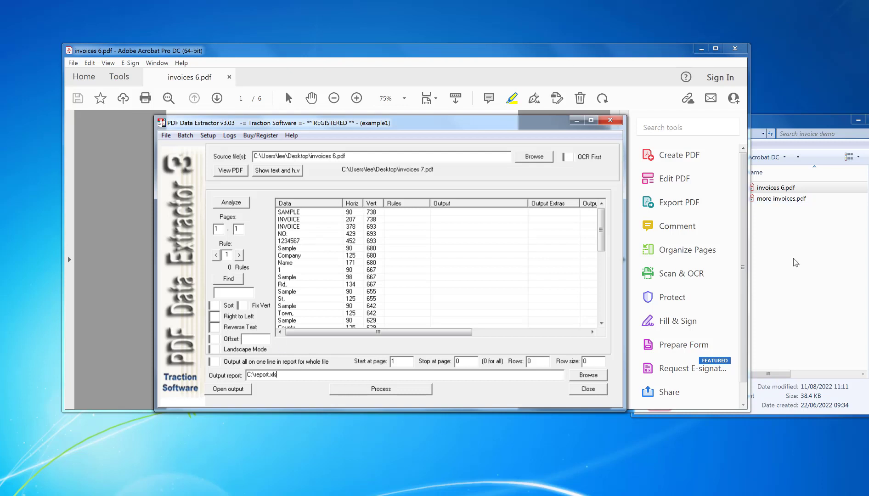
left_click(776, 188)
left_click_drag(776, 187, 346, 158)
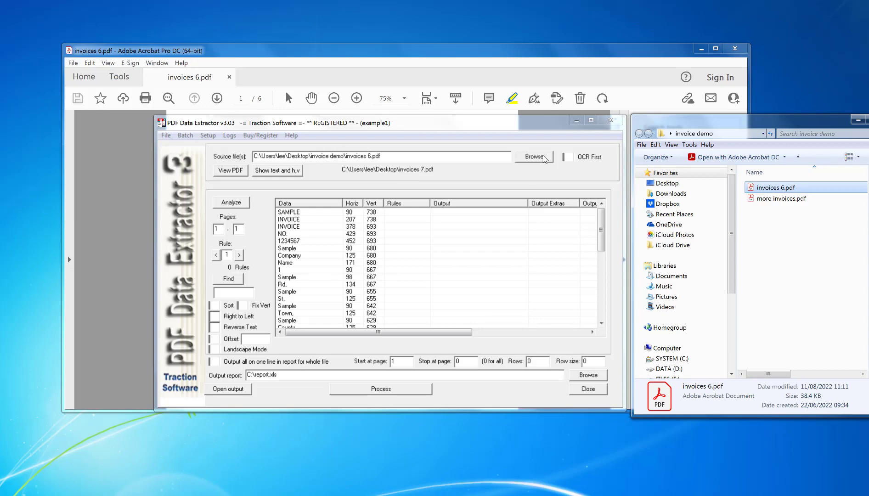
Add four rules with Smart Highlighted Setup and extract them to C:\report.xls, opening it in Excel
left_click(208, 136)
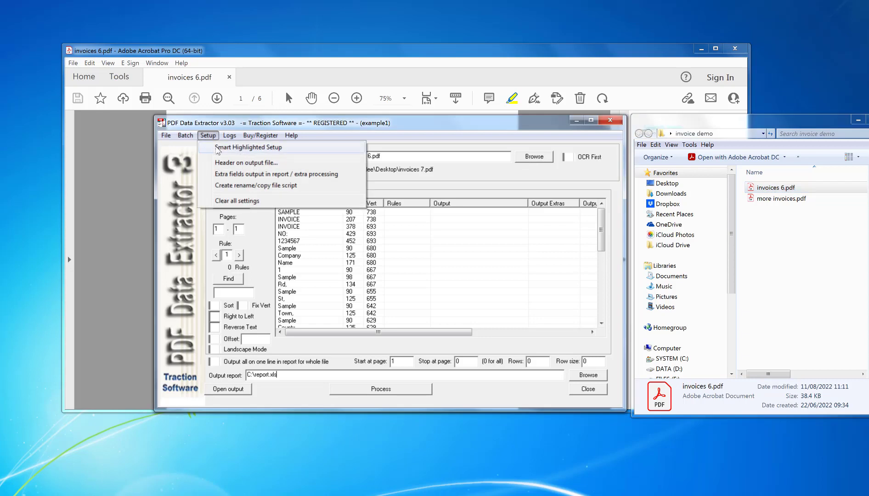
key("Return")
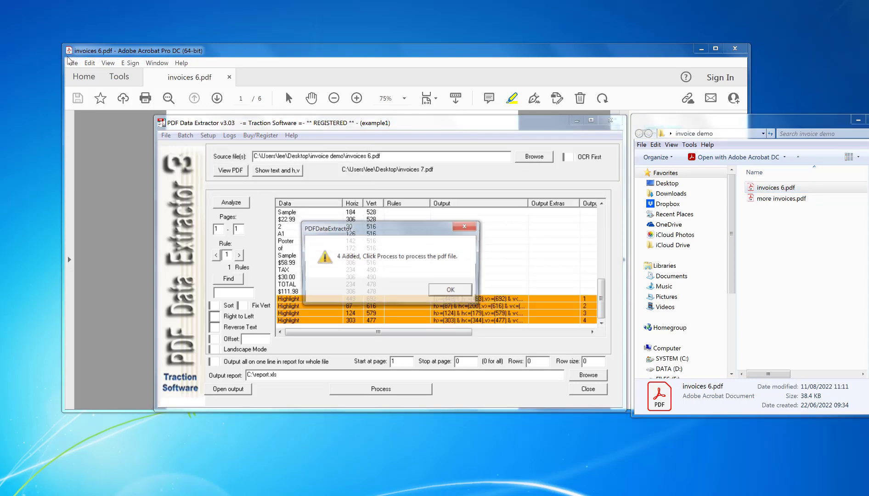
left_click(469, 295)
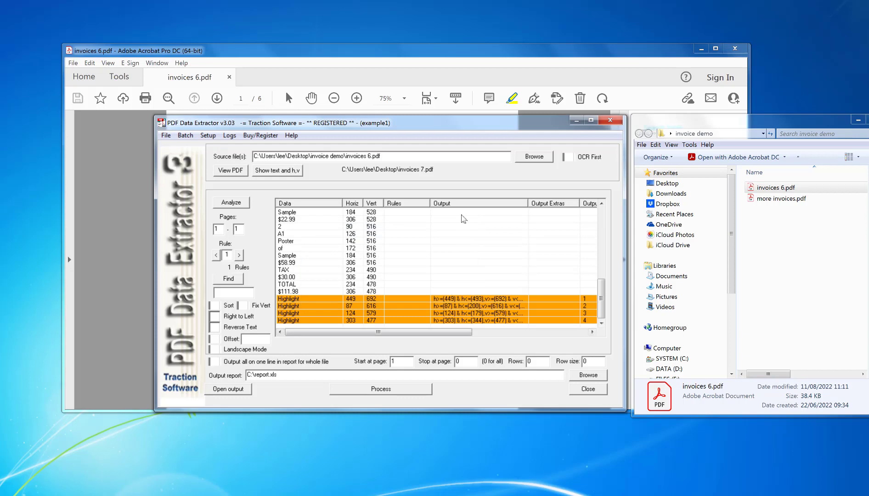
left_click(298, 377)
left_click(387, 393)
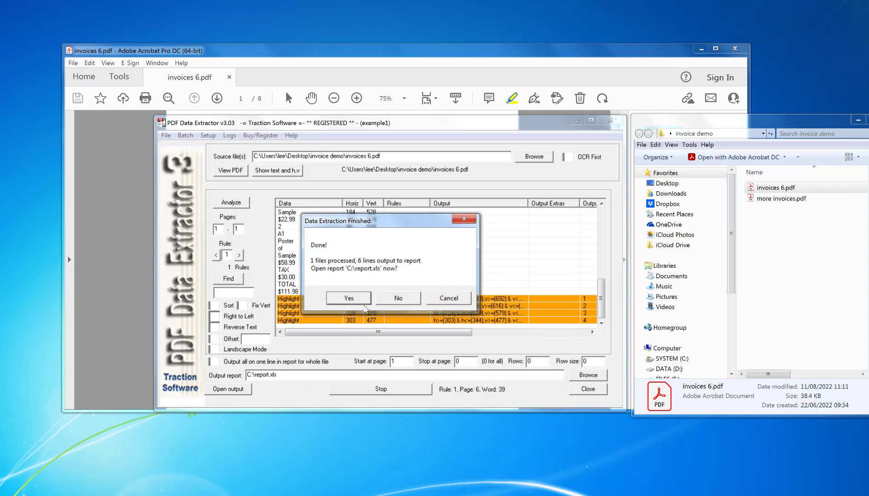
key("Return")
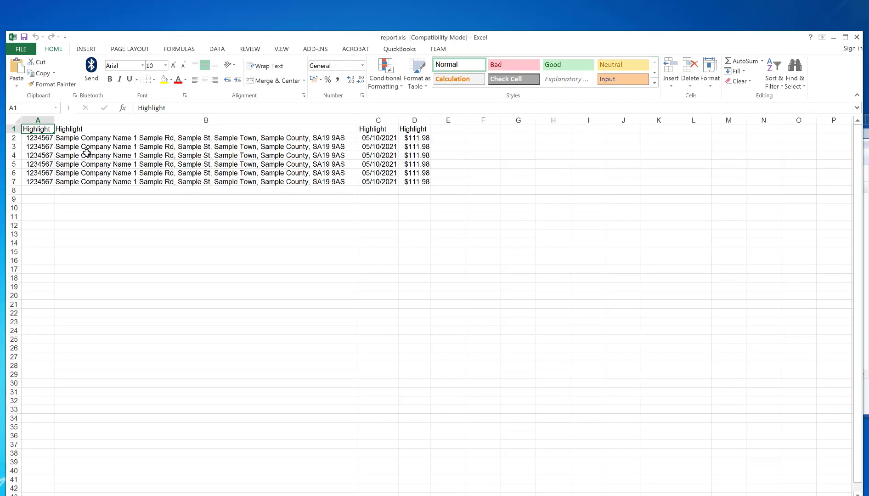
Check the header row, cell D1 and the address in B7, then close Excel
left_click_drag(45, 133, 355, 134)
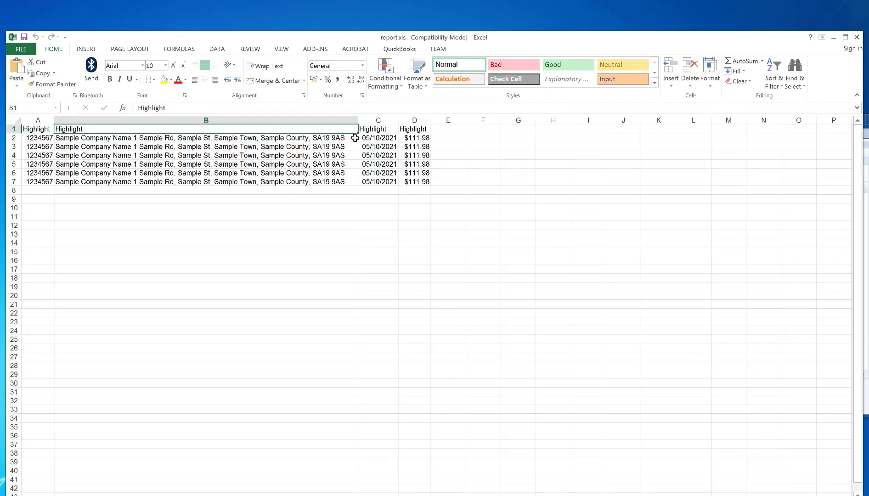
left_click(404, 129)
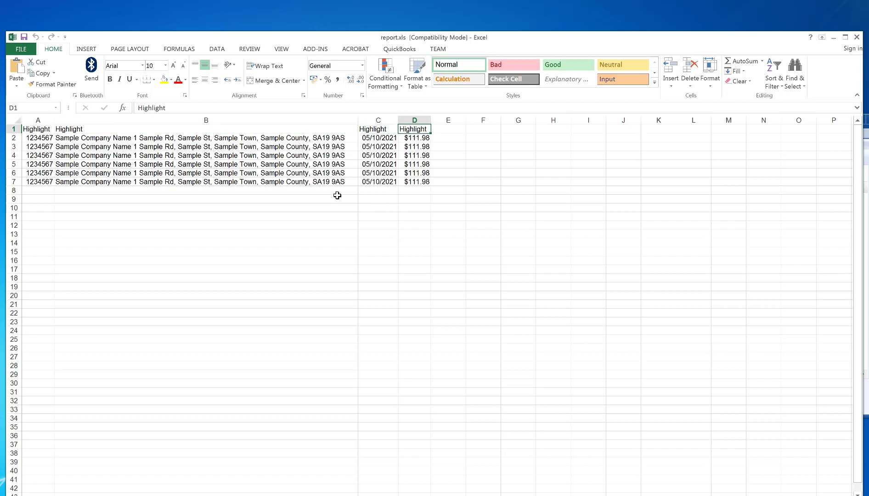
left_click(317, 182)
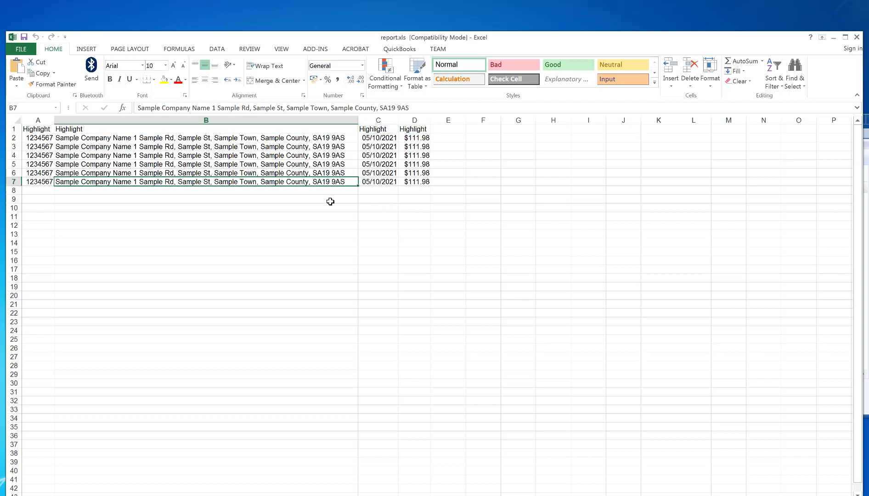
left_click(856, 38)
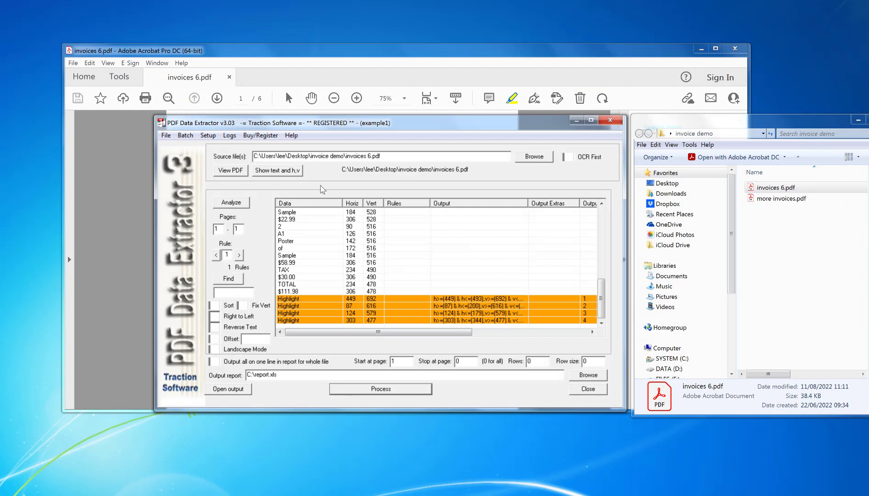
Set the invoice number highlight's subject to 'Invoice PDF'
left_click(391, 56)
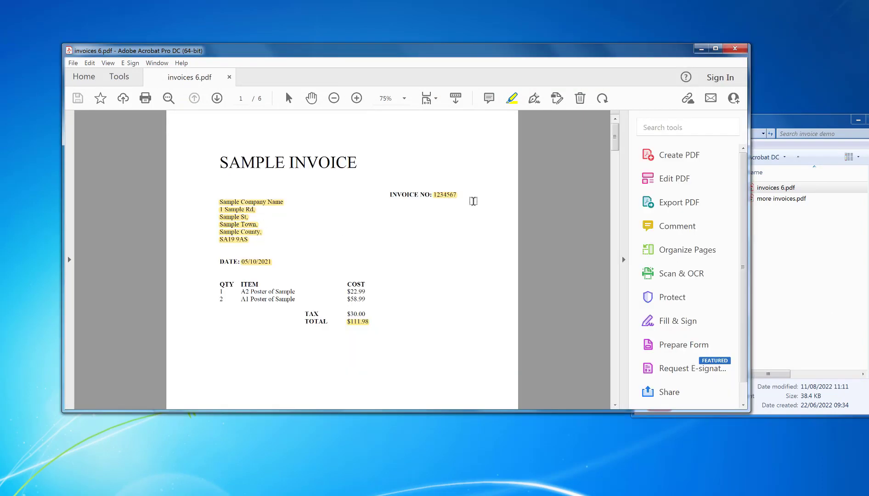
right_click(444, 196)
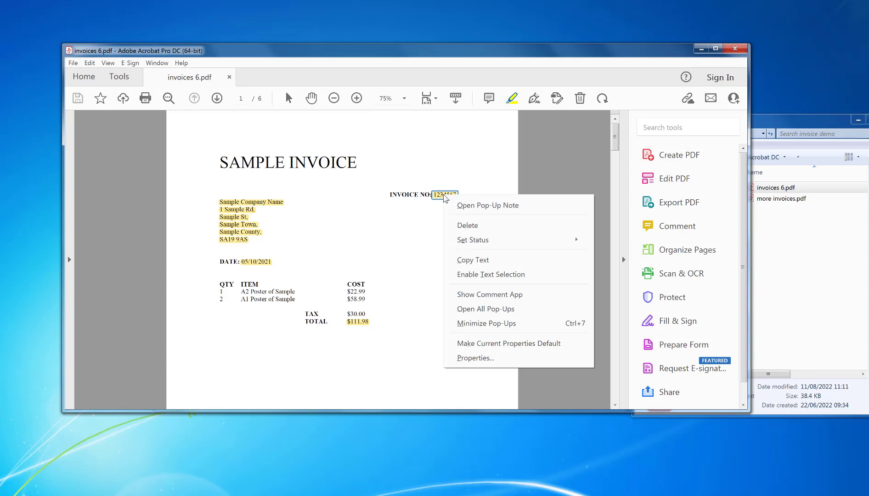
left_click(476, 358)
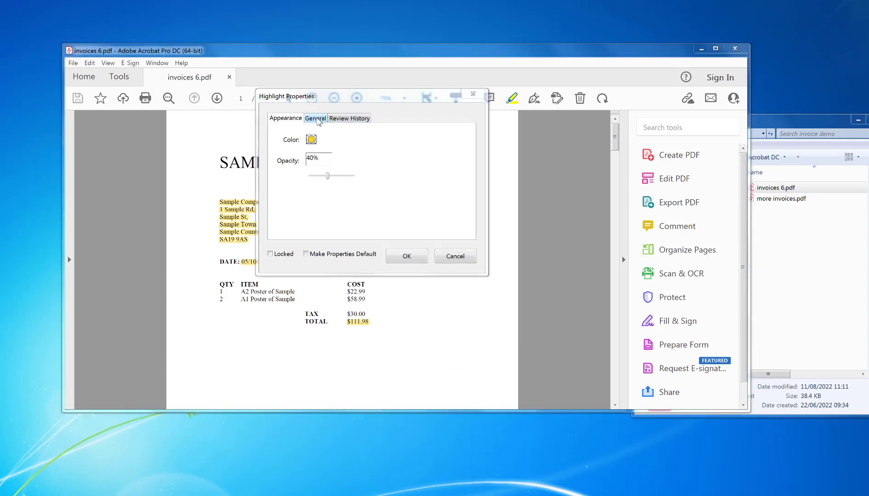
left_click(317, 118)
left_click_drag(355, 157, 264, 154)
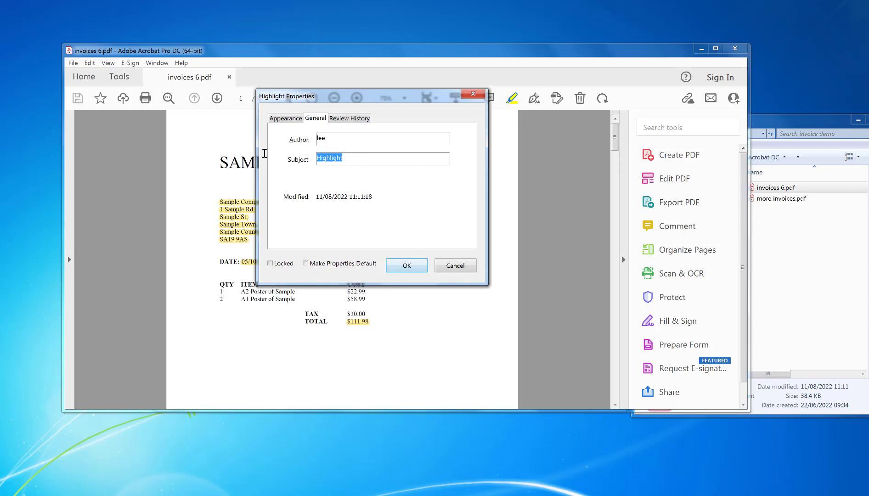
key("BackSpace")
type("Invoice PDF")
key("Return")
Set the address highlight's subject to 'Ad'
right_click(233, 221)
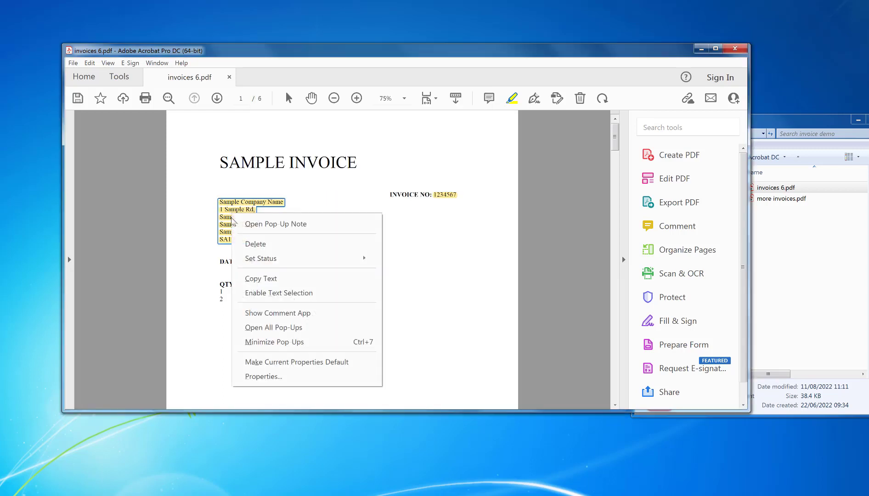
left_click(276, 377)
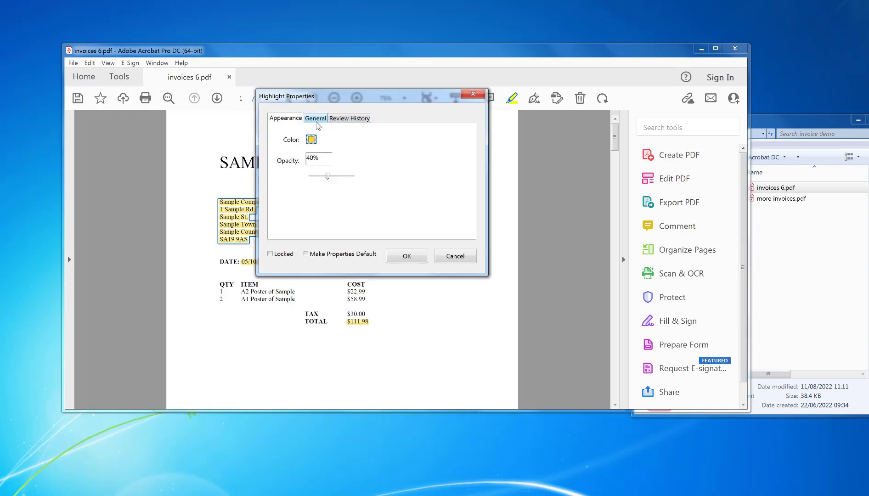
left_click(316, 118)
type("Address")
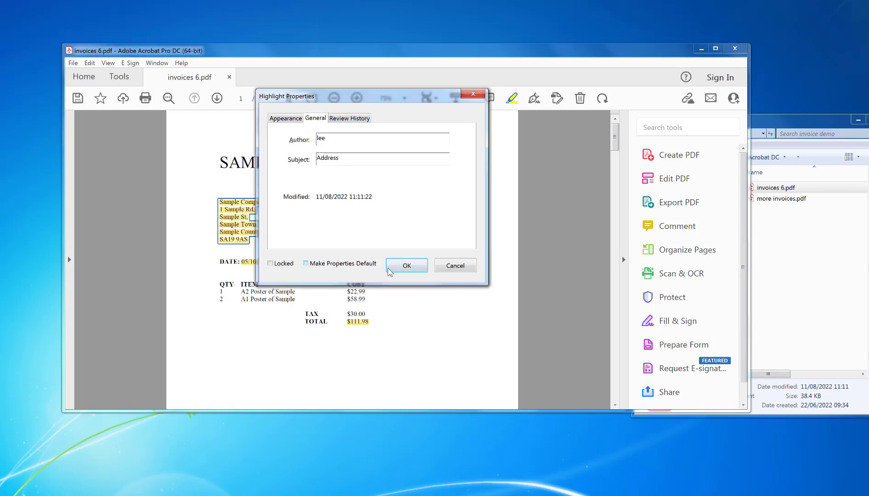
left_click(389, 269)
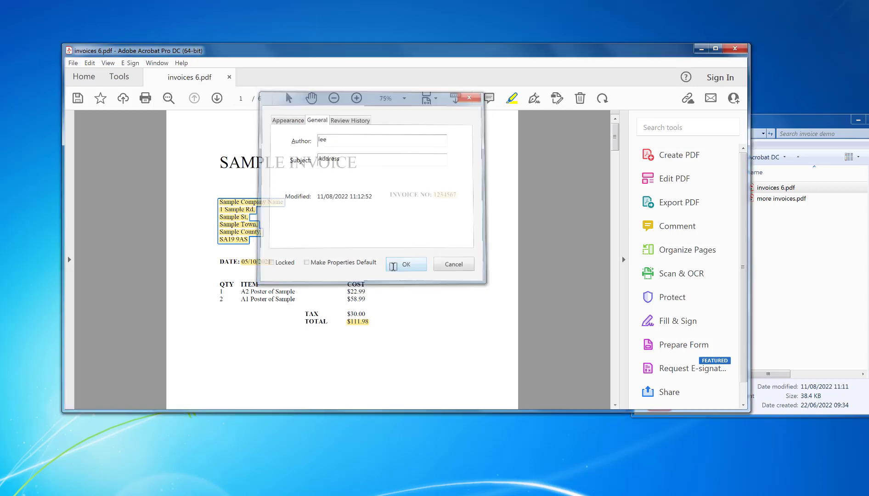
Set the date highlight's subject to 'Date'
left_click(263, 266)
right_click(262, 267)
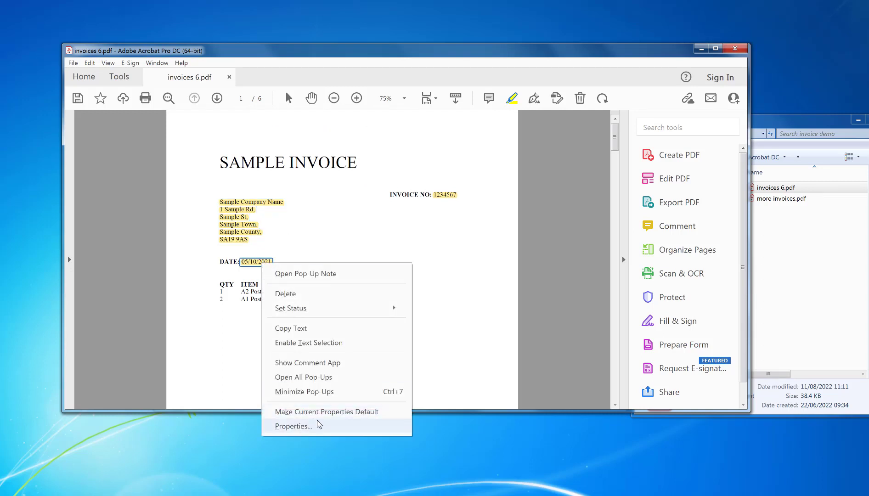
left_click(291, 425)
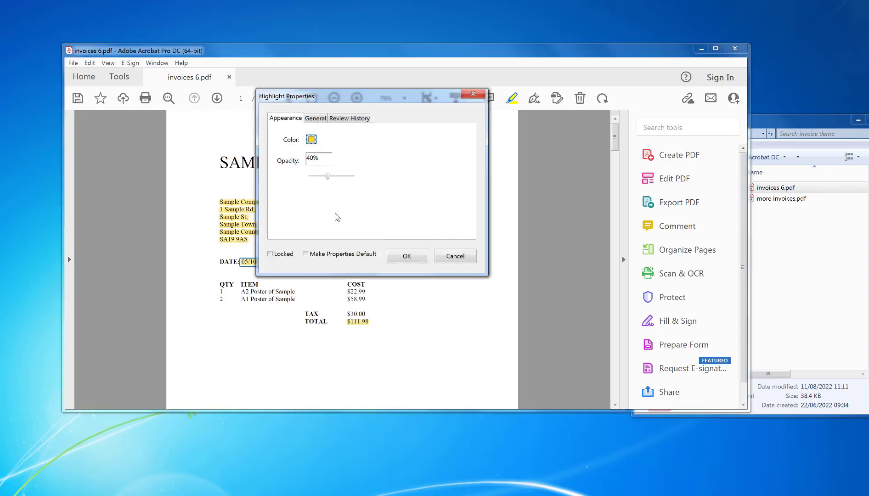
left_click(318, 119)
left_click_drag(354, 158, 274, 157)
type("Date")
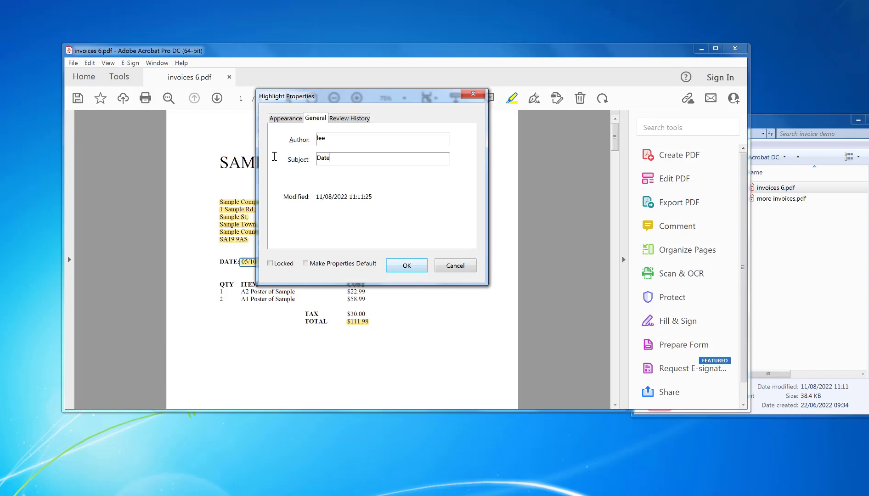
left_click(407, 266)
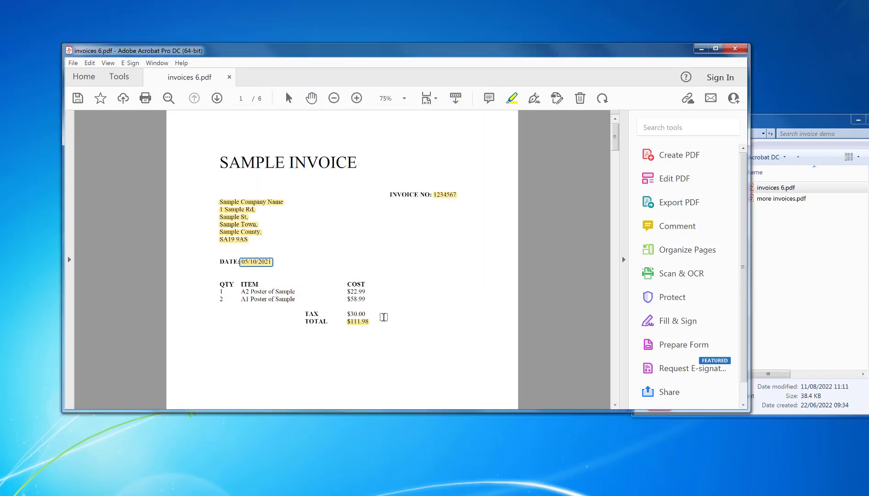
Set the $111.98 highlight's subject to 'Total'
right_click(363, 324)
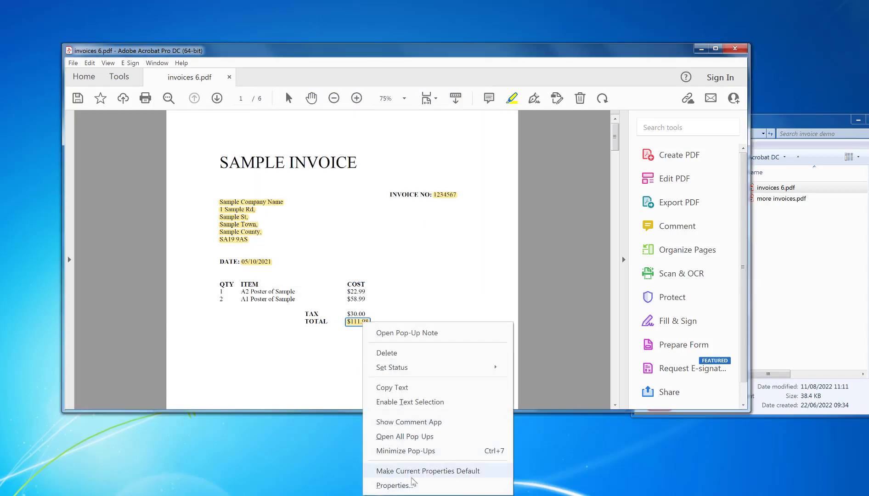
left_click(413, 487)
left_click(316, 118)
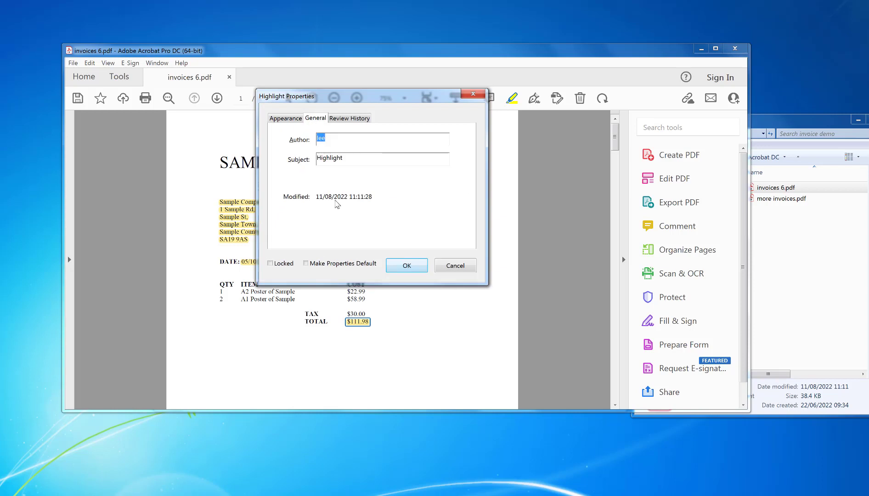
double_click(350, 159)
type("Total")
left_click(407, 265)
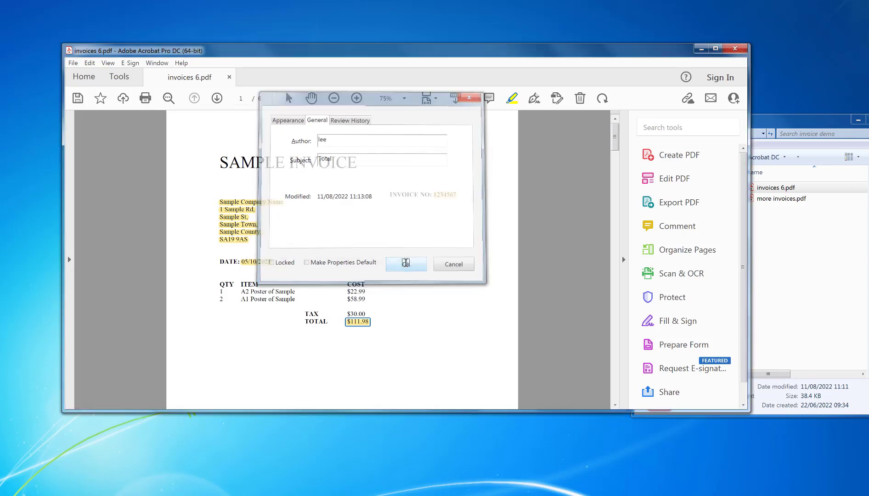
Highlight the $30.00 tax value and set its subject to 'Tax'
left_click_drag(347, 314, 366, 313)
right_click(363, 315)
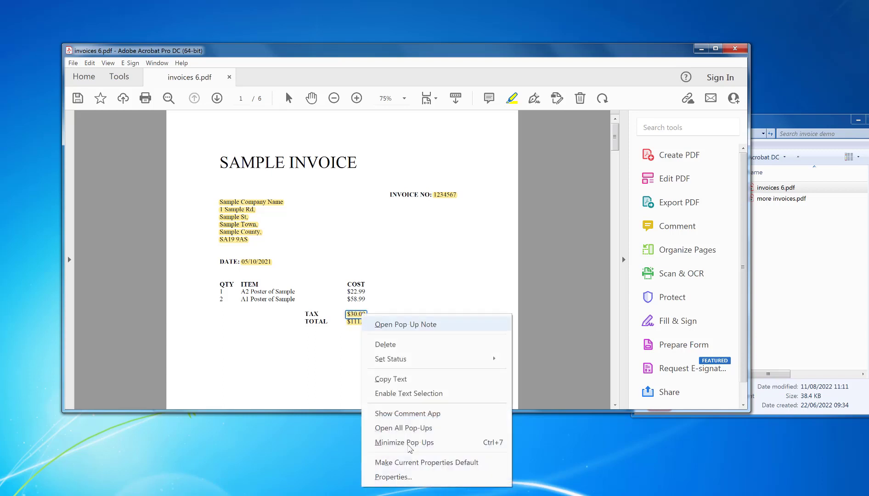
left_click(412, 477)
left_click(316, 118)
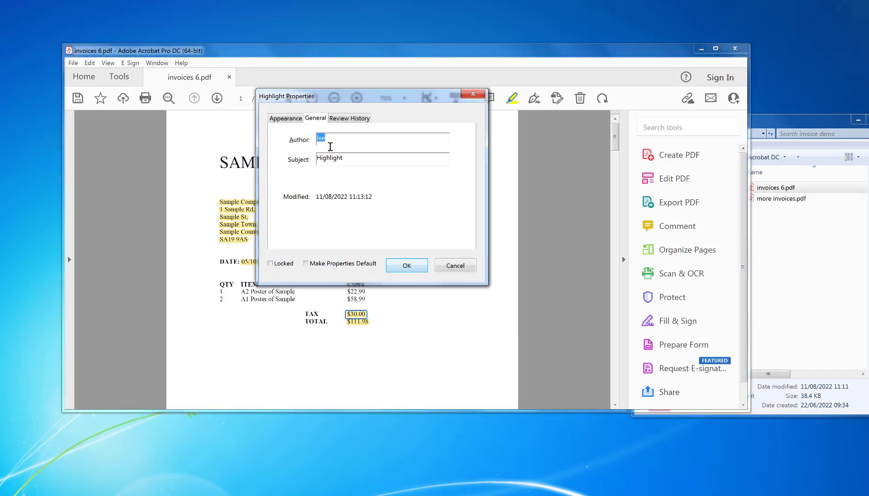
left_click(342, 158)
double_click(332, 158)
type("Tax")
left_click(404, 265)
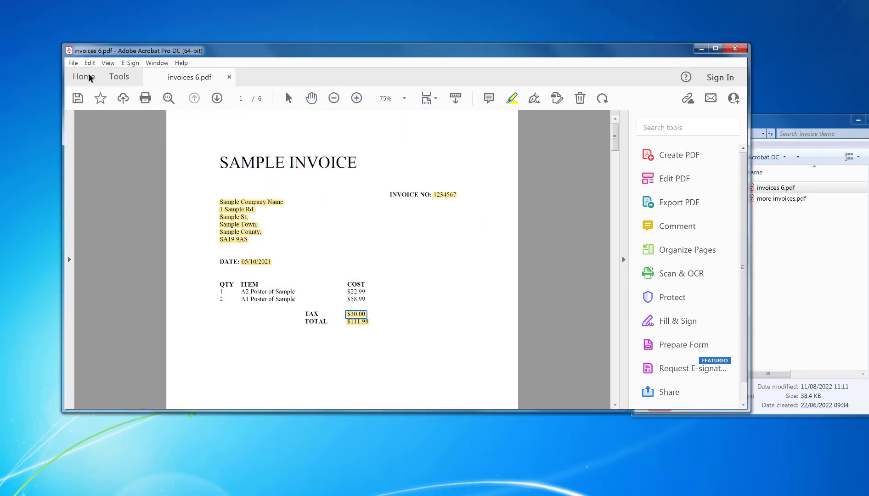
Save the PDF, rebuild five highlight rules, and extract into report.xls with a Tax column
left_click(73, 63)
left_click(97, 142)
key("alt+Tab")
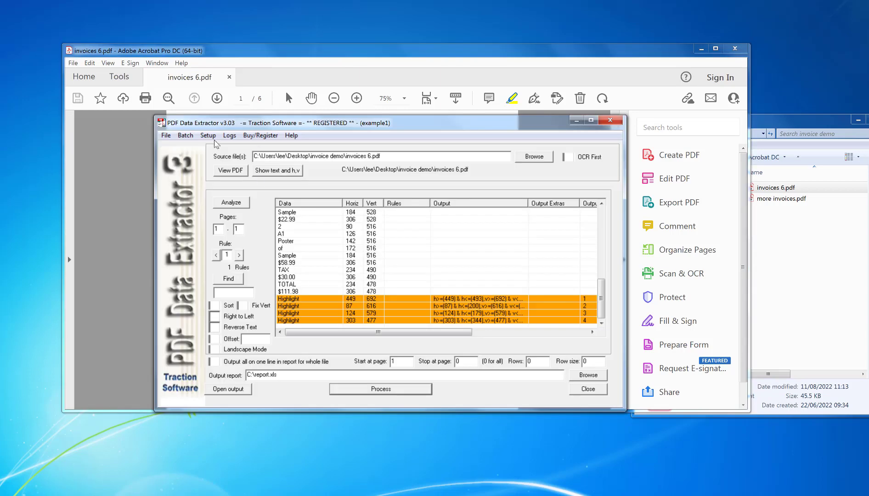
left_click(207, 135)
key("Return")
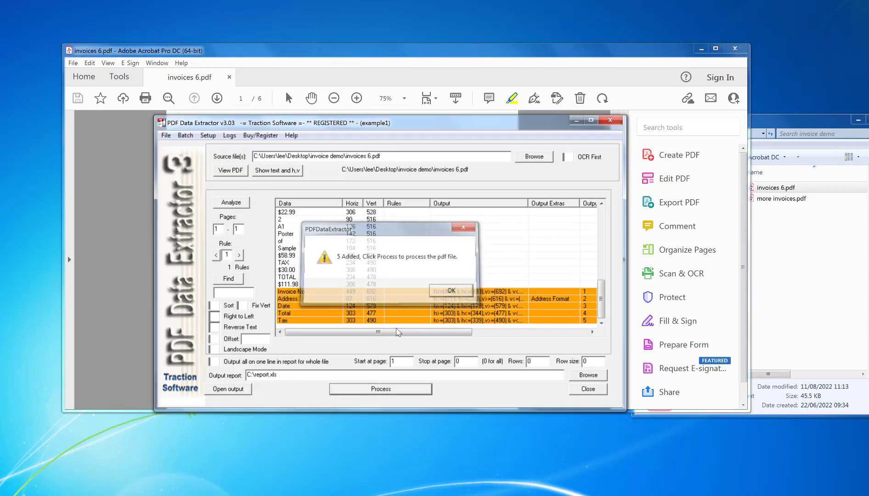
left_click(465, 295)
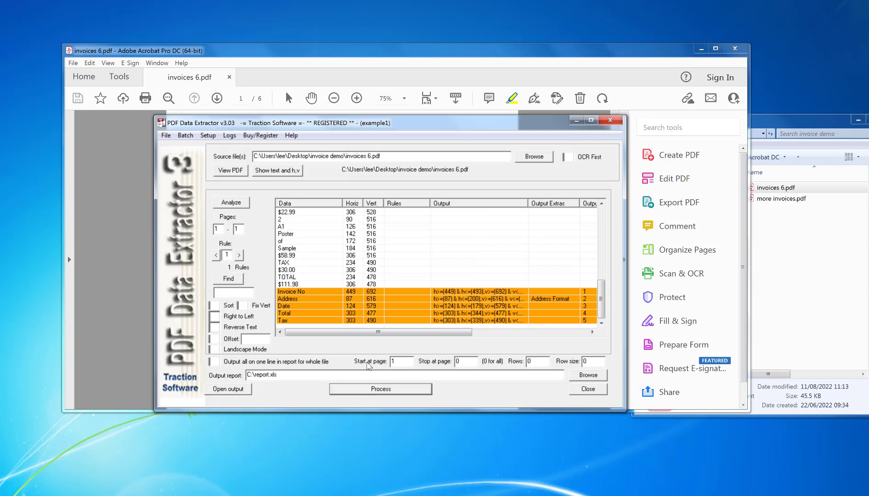
left_click(384, 391)
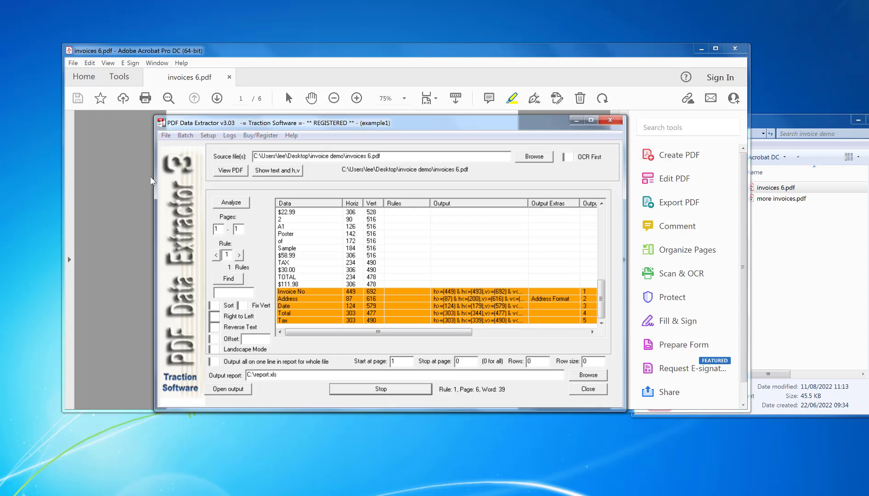
key("Return")
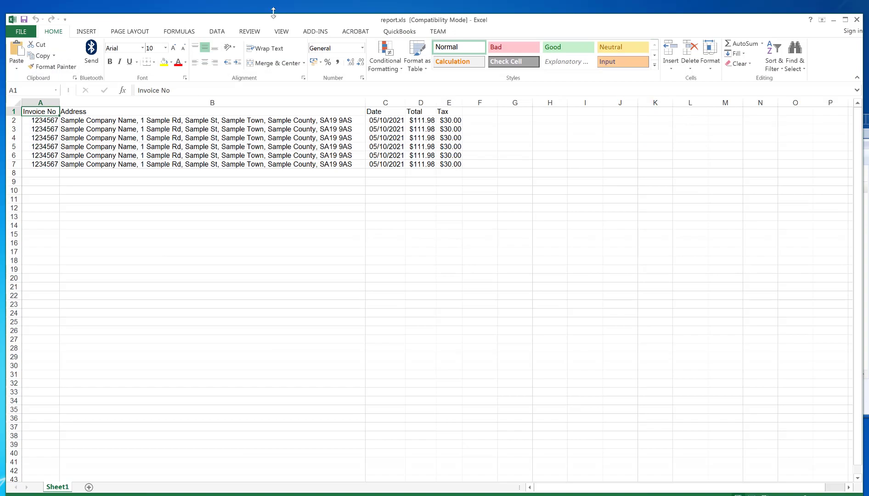
left_click_drag(274, 23, 289, 53)
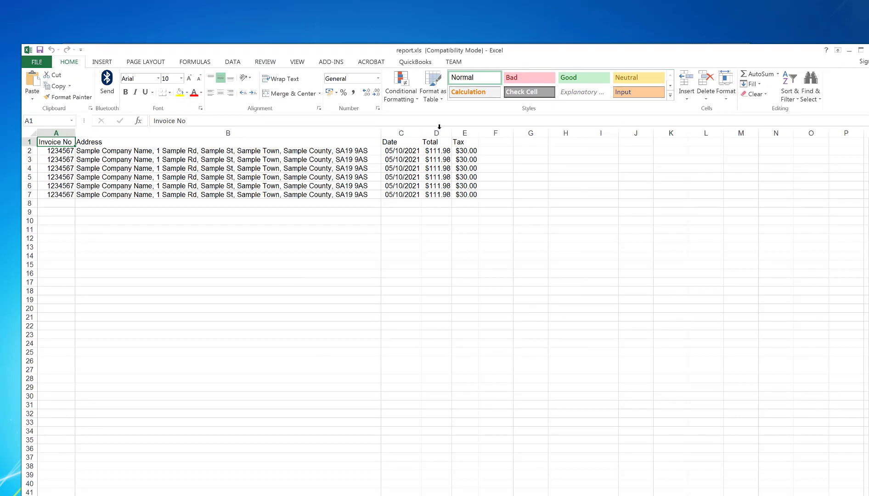
left_click(462, 153)
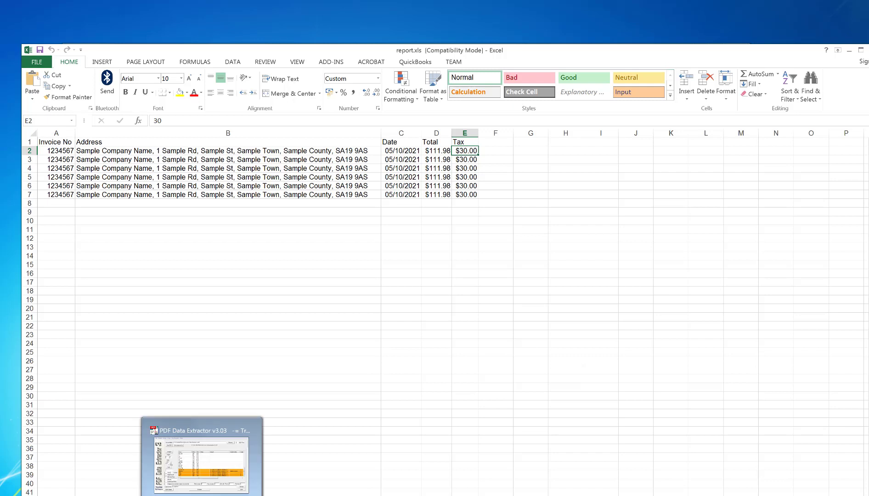
mouse_move(202, 495)
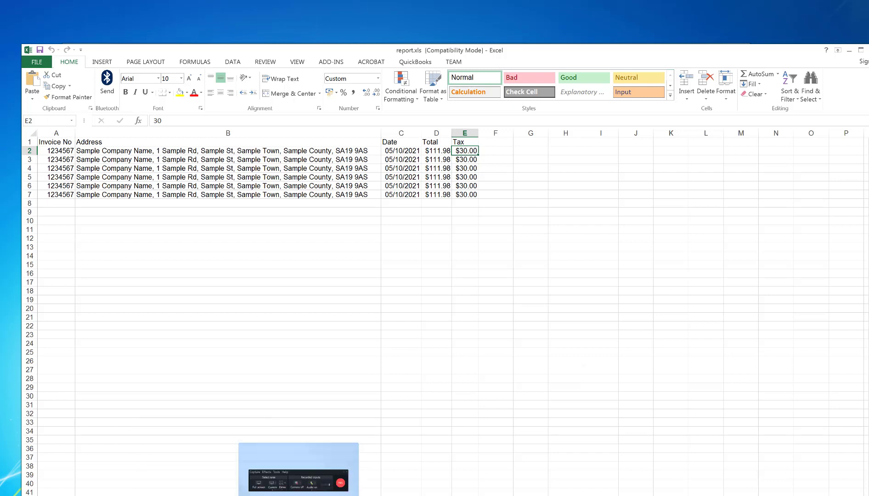
left_click(288, 494)
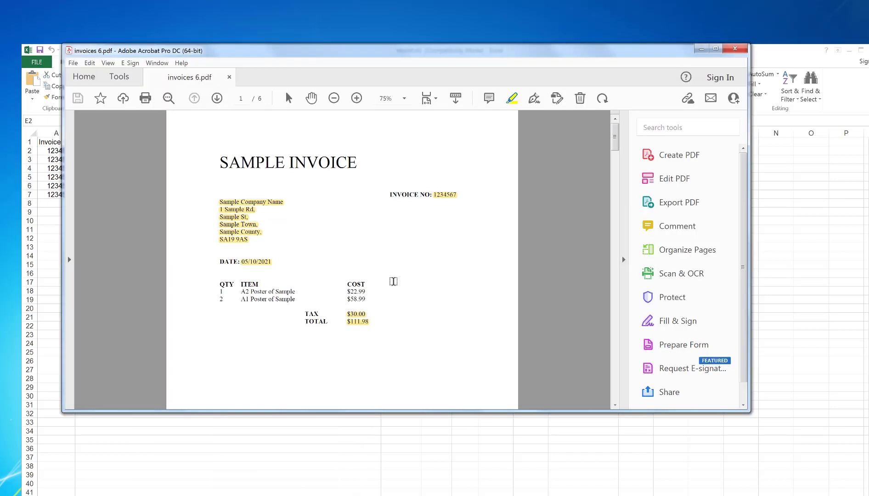
left_click(216, 97)
left_click(217, 98)
left_click(212, 97)
left_click(209, 97)
left_click(207, 97)
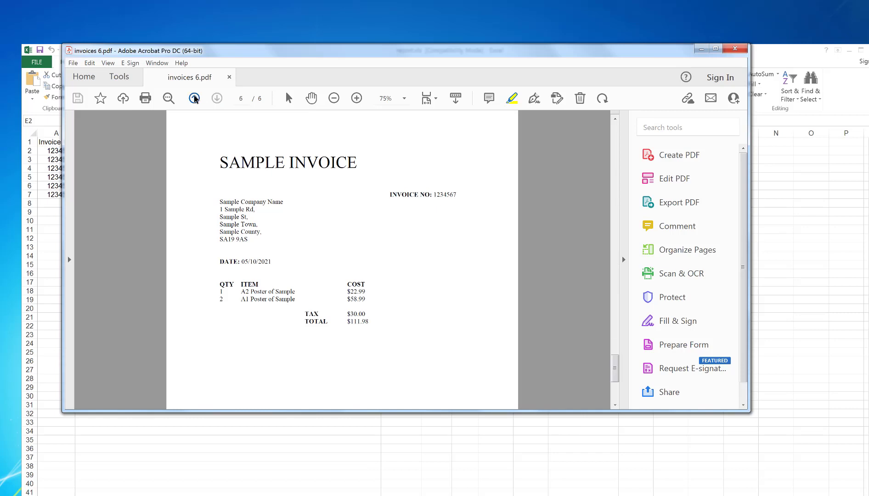
left_click(194, 97)
left_click(194, 98)
left_click(195, 98)
left_click(194, 98)
left_click(195, 98)
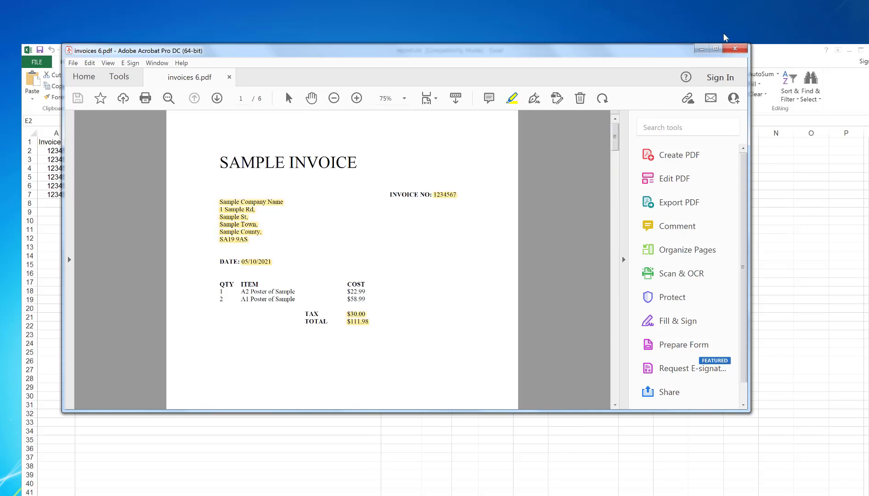
left_click(702, 50)
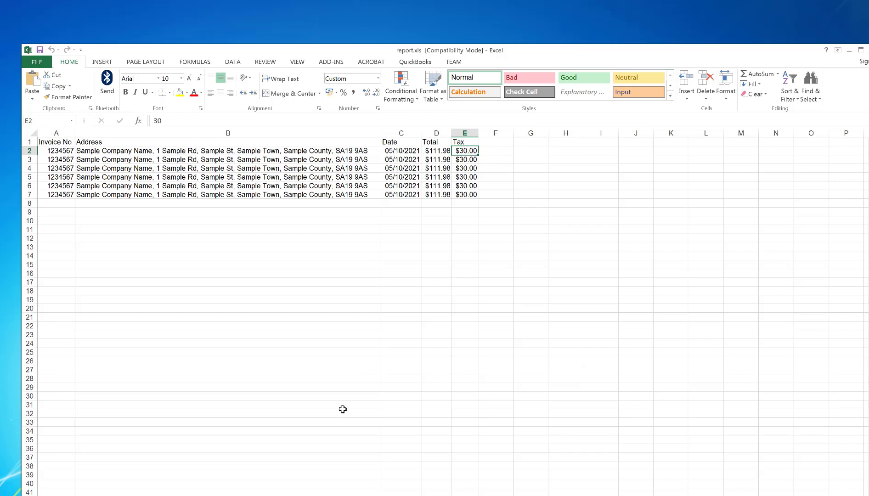
Bring the Acrobat window with invoices 6.pdf back in front of the Excel report
key("alt+Tab")
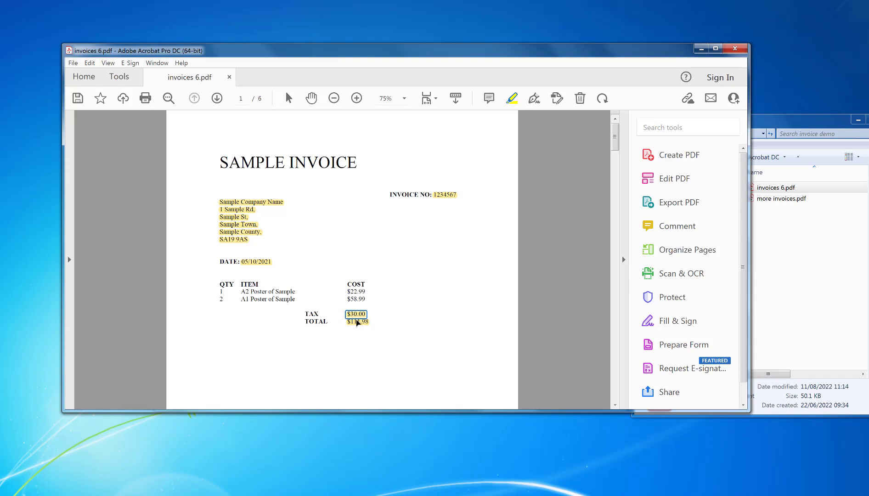
Change the $30.00 tax highlight's subject to 'AFTER TAX'
right_click(356, 315)
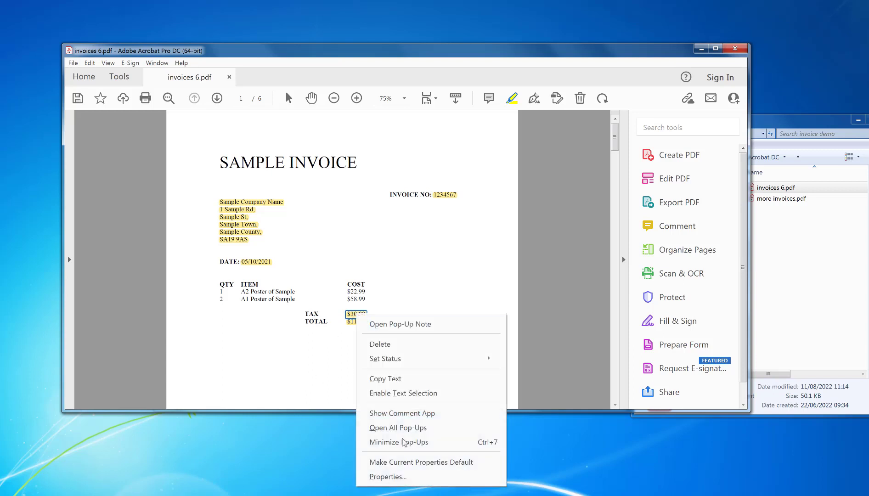
left_click(406, 477)
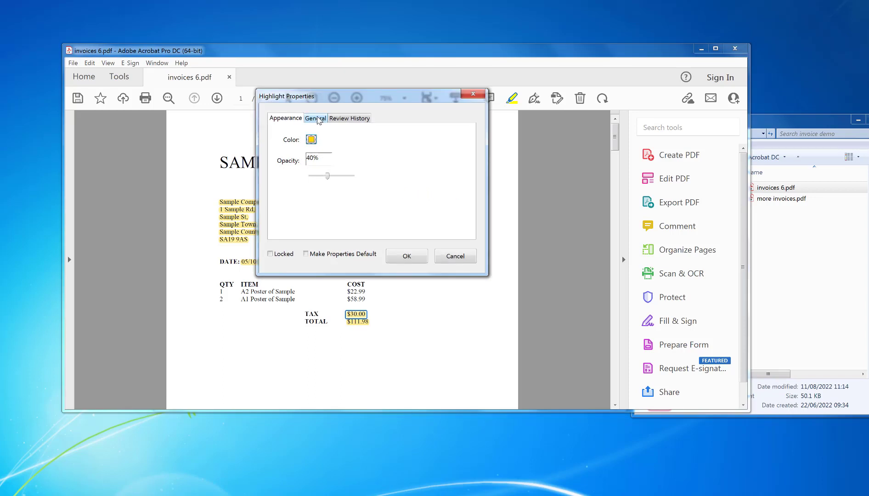
left_click(317, 119)
left_click(480, 205)
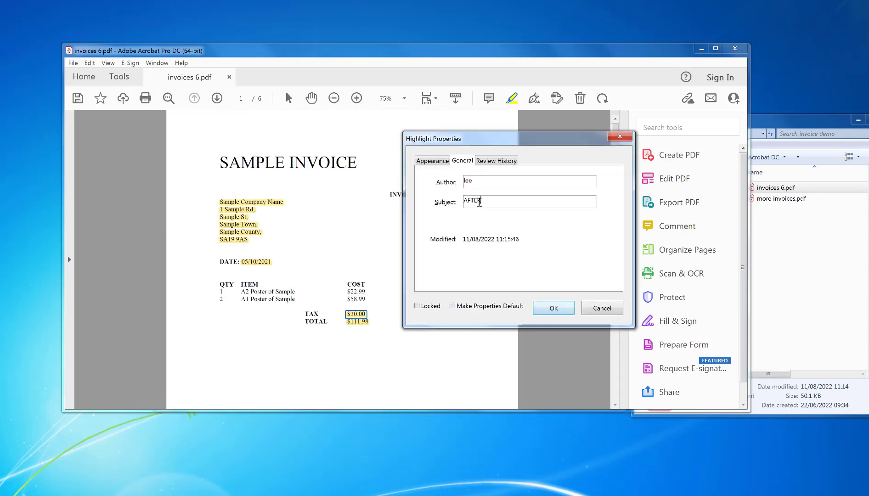
type("AFTER TAX")
left_click(559, 310)
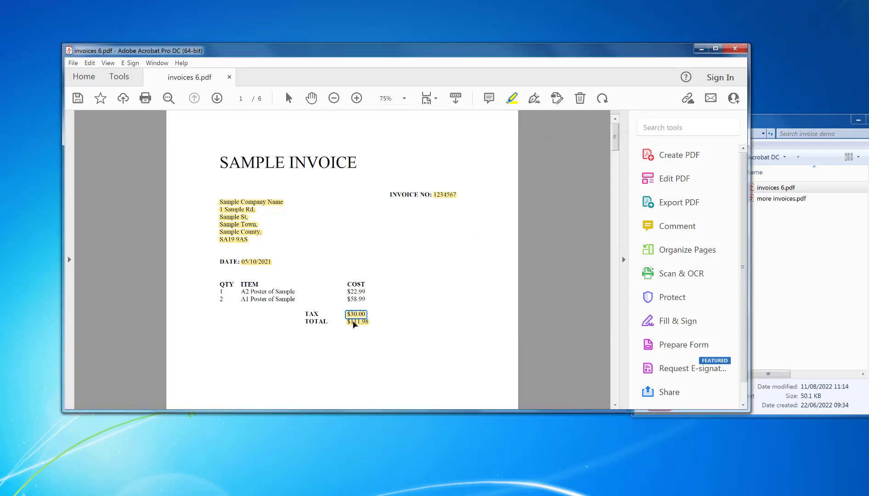
Change the $111.98 total highlight's subject to 'AFTER TOTAL' and save the PDF
right_click(353, 324)
left_click(407, 487)
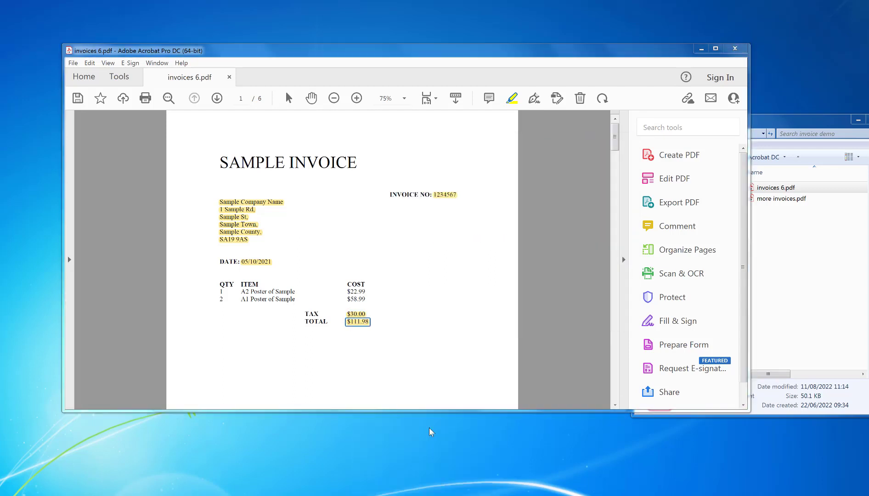
left_click(316, 118)
left_click(340, 160)
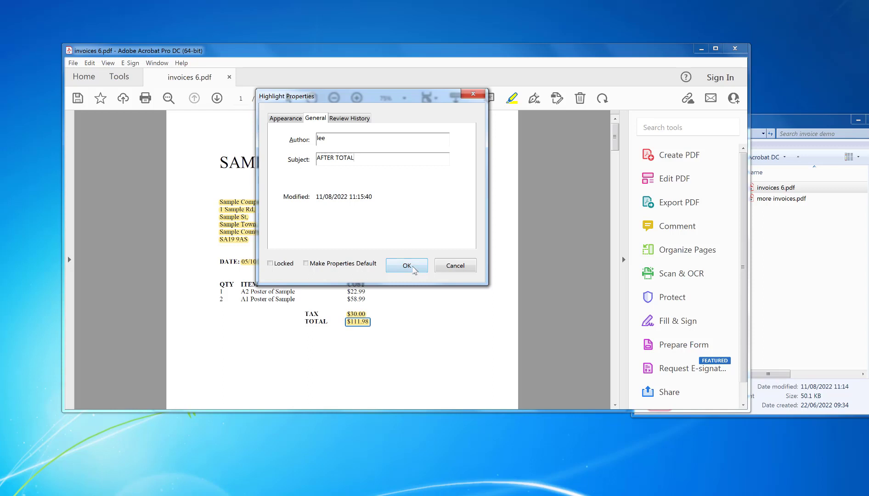
left_click(407, 265)
left_click(74, 63)
left_click(113, 142)
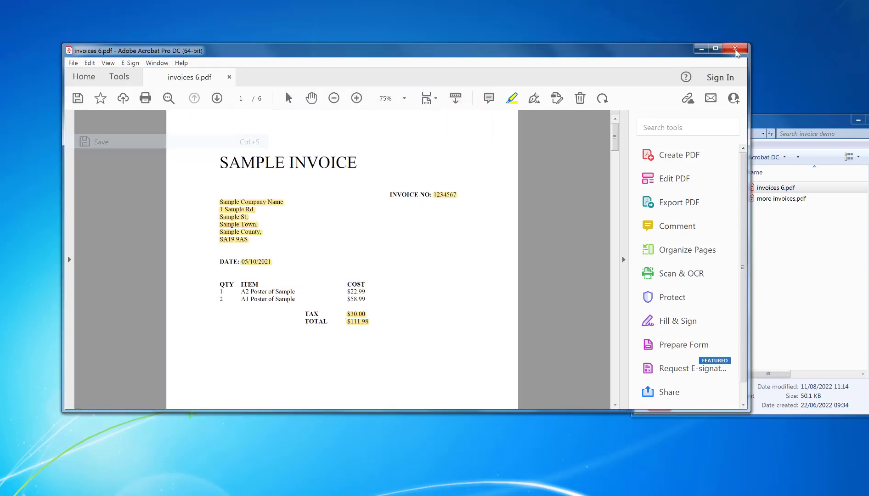
Regenerate the five rules with Smart Highlighted Setup and process the invoice into report.xls
left_click(701, 49)
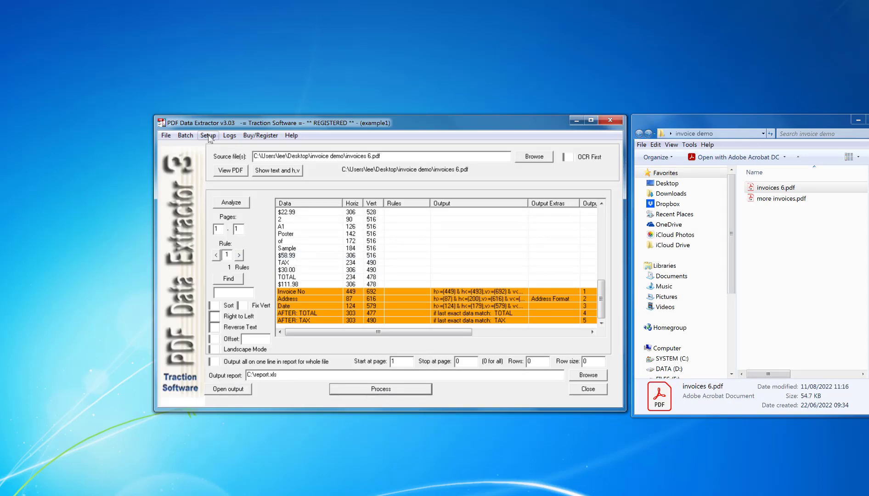
left_click(208, 135)
left_click(239, 147)
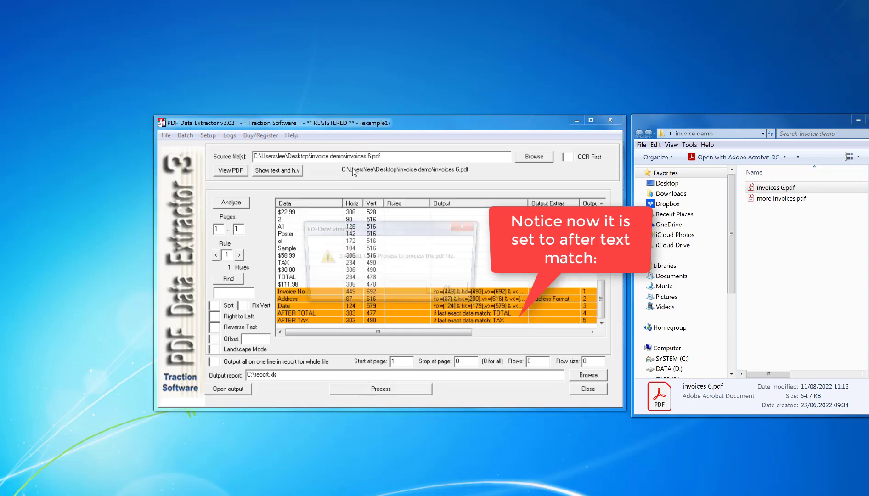
left_click(453, 290)
left_click(381, 389)
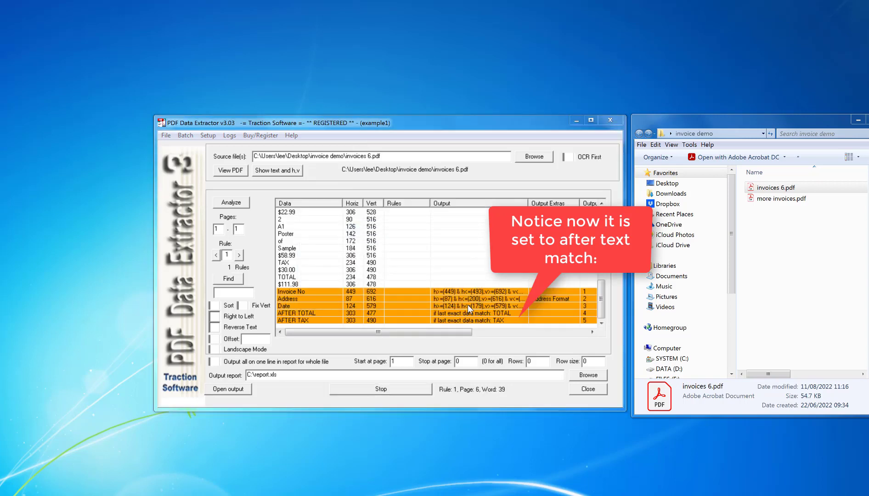
key("Escape")
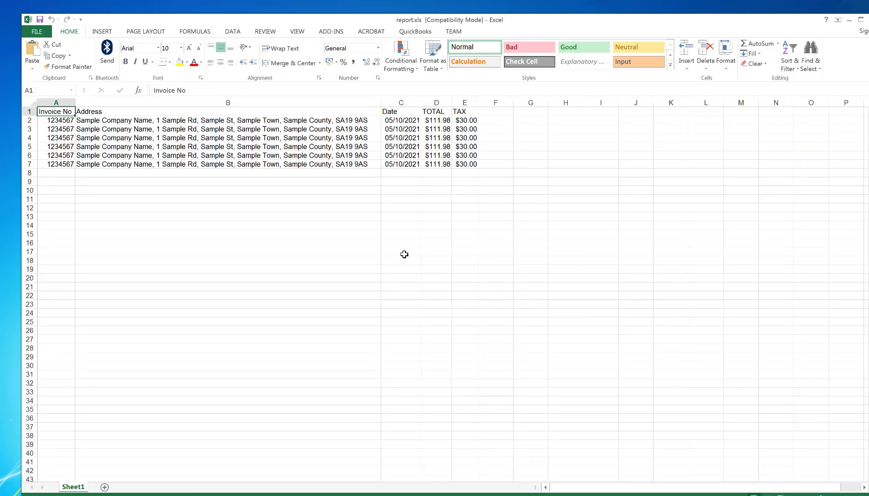
Verify the TOTAL values in cells D2, D7 and D6
left_click(443, 121)
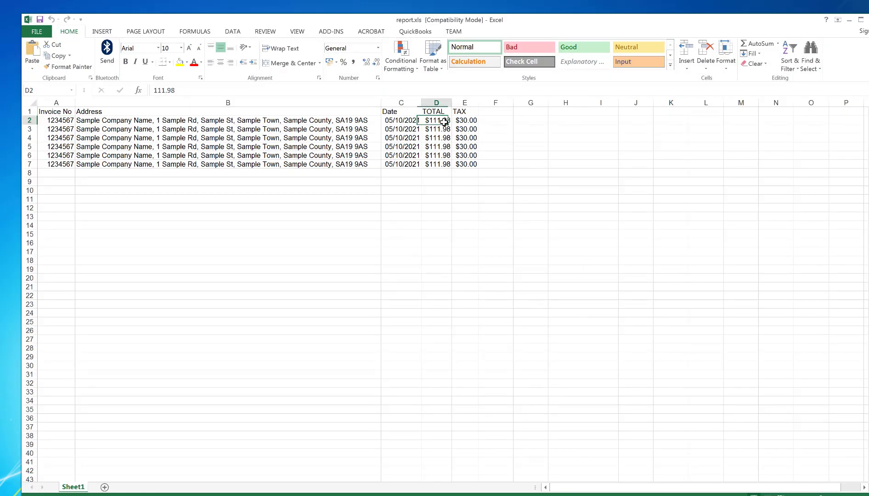
left_click(444, 165)
left_click(440, 154)
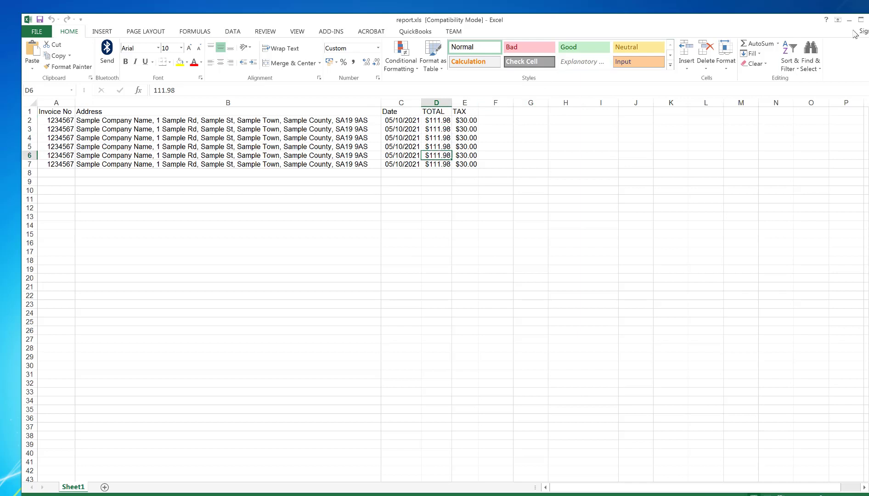